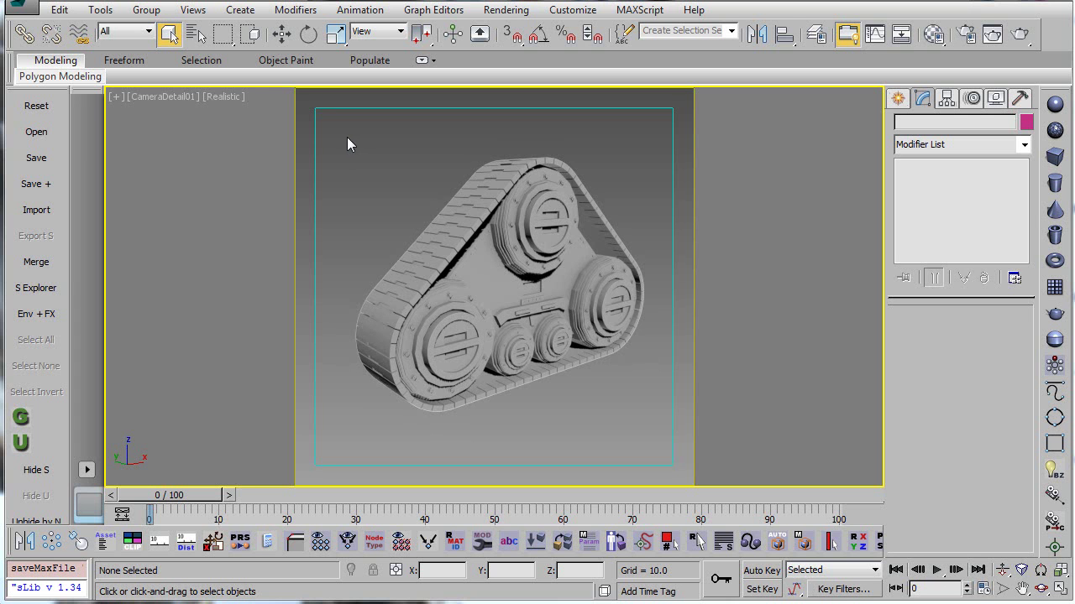
Step: Marquee-select all 154 tread parts in the camera viewport
{"action": "left_click_drag", "start_coordinate": [342, 135], "coordinate": [435, 238]}
{"action": "left_click_drag", "start_coordinate": [653, 419], "coordinate": [660, 421]}
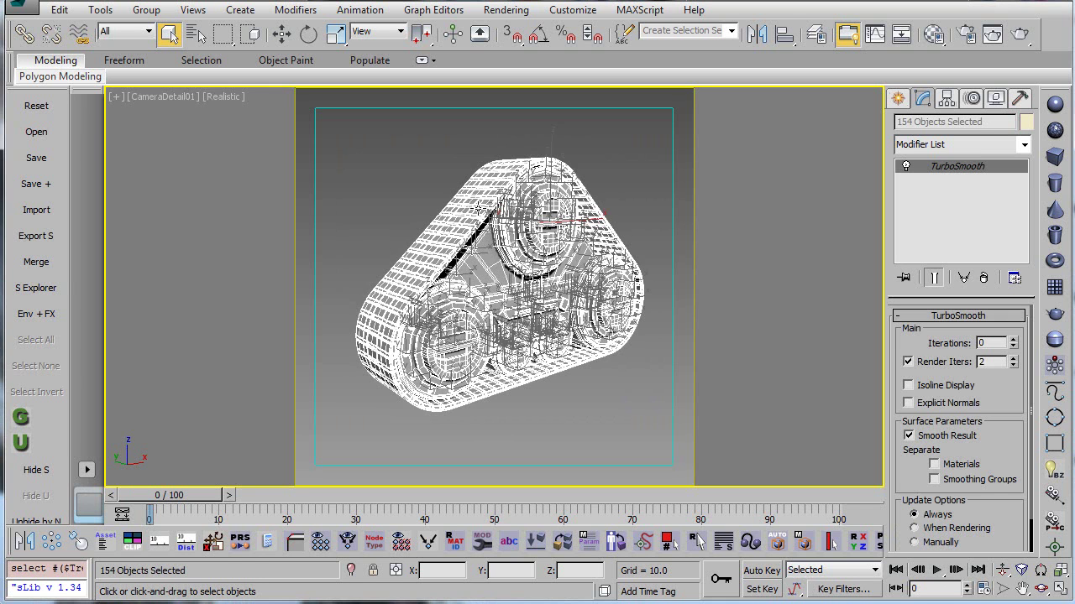
Step: Apply cornerEdgeToVertexMap with default settings to bake black border, convex and concave edges
{"action": "left_click", "coordinate": [295, 544]}
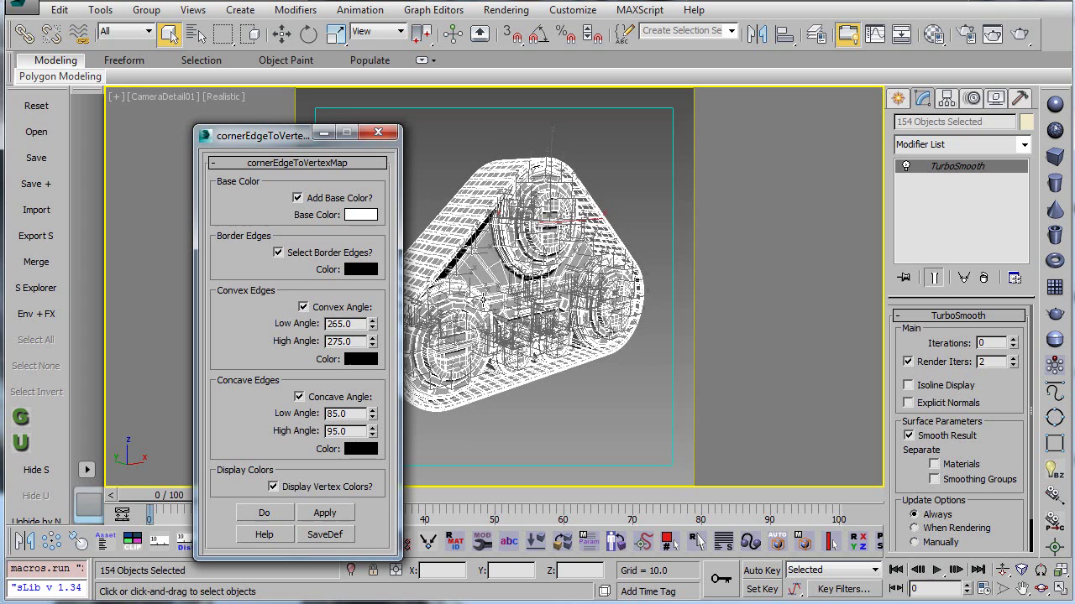
{"action": "left_click", "coordinate": [326, 513]}
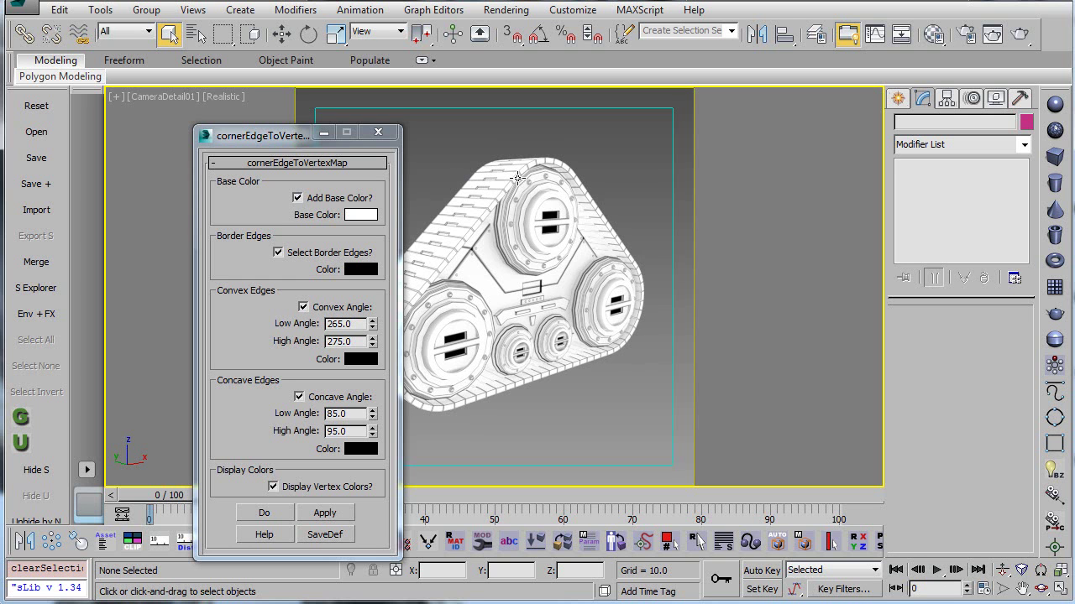
Step: Close the edge-map tool and show the Light Metal/Paint Material Blend in the Material Editor
{"action": "left_click", "coordinate": [391, 135]}
{"action": "left_click", "coordinate": [933, 33]}
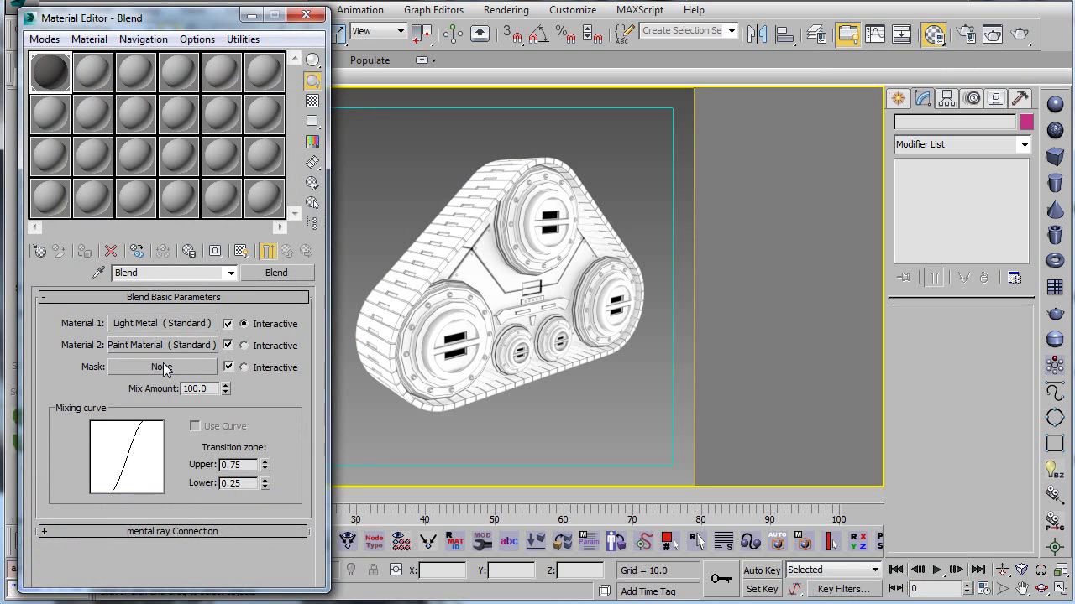
Step: Make the Blend mask a WarpTexture with a Vertex Color map as its target
{"action": "left_click", "coordinate": [162, 366]}
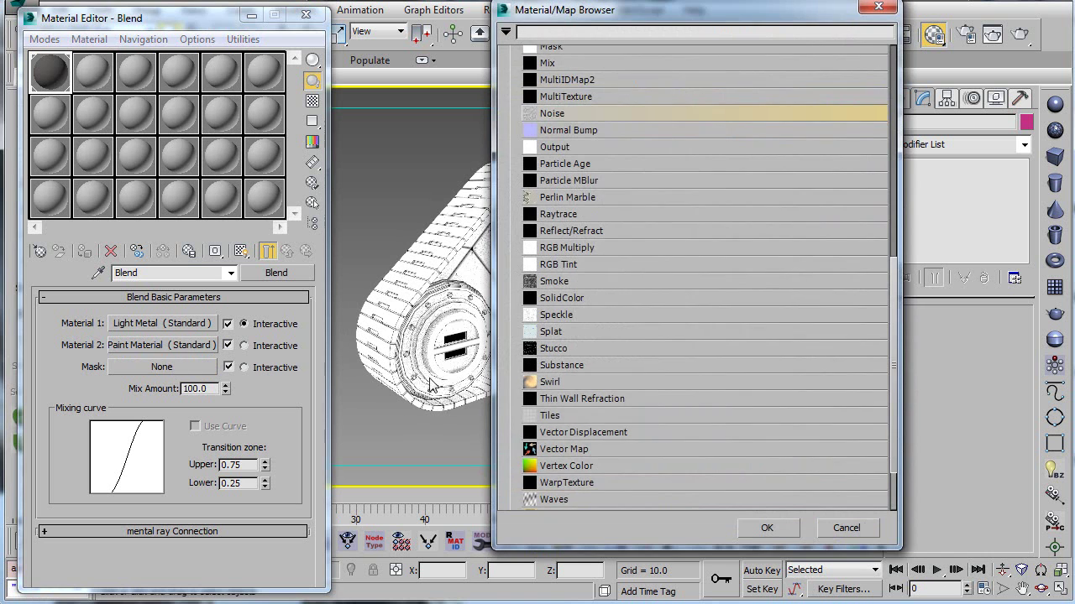
{"action": "scroll", "coordinate": [627, 386], "scroll_direction": "down", "scroll_amount": 2}
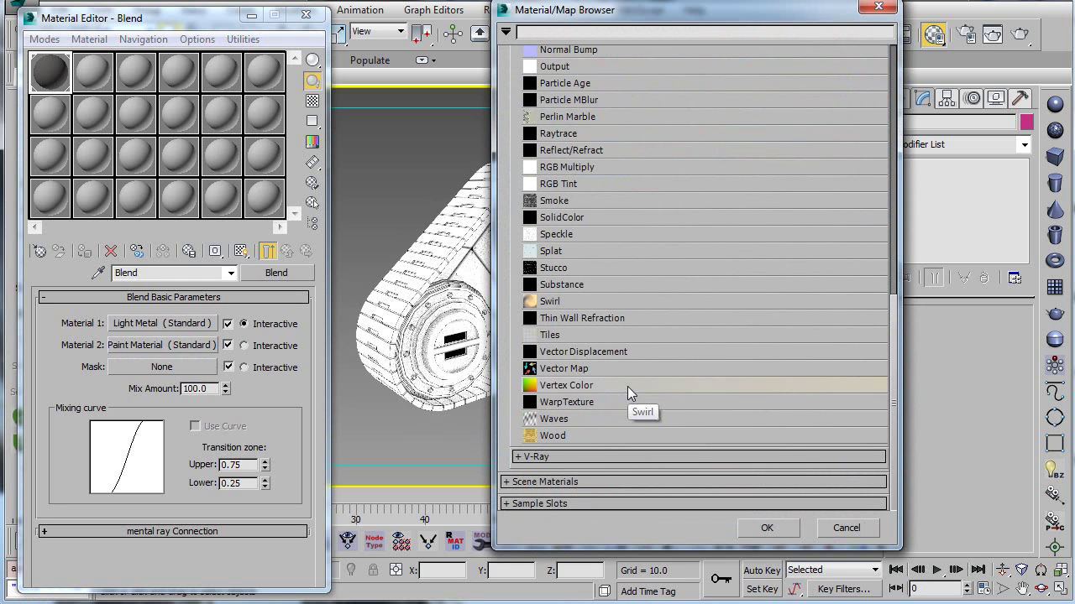
{"action": "double_click", "coordinate": [576, 402]}
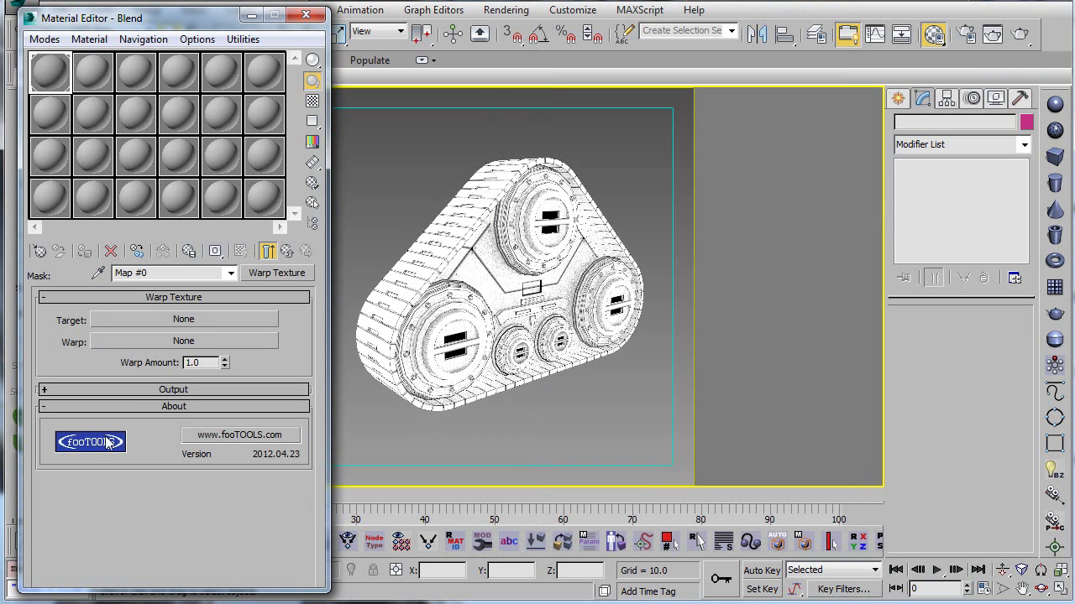
{"action": "left_click", "coordinate": [192, 320]}
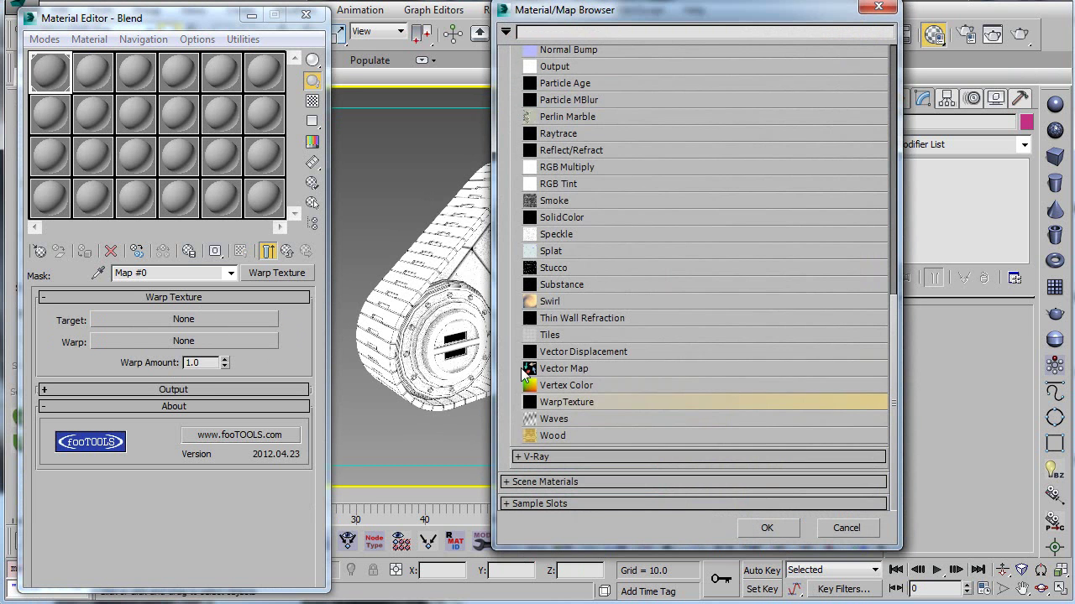
{"action": "double_click", "coordinate": [574, 385]}
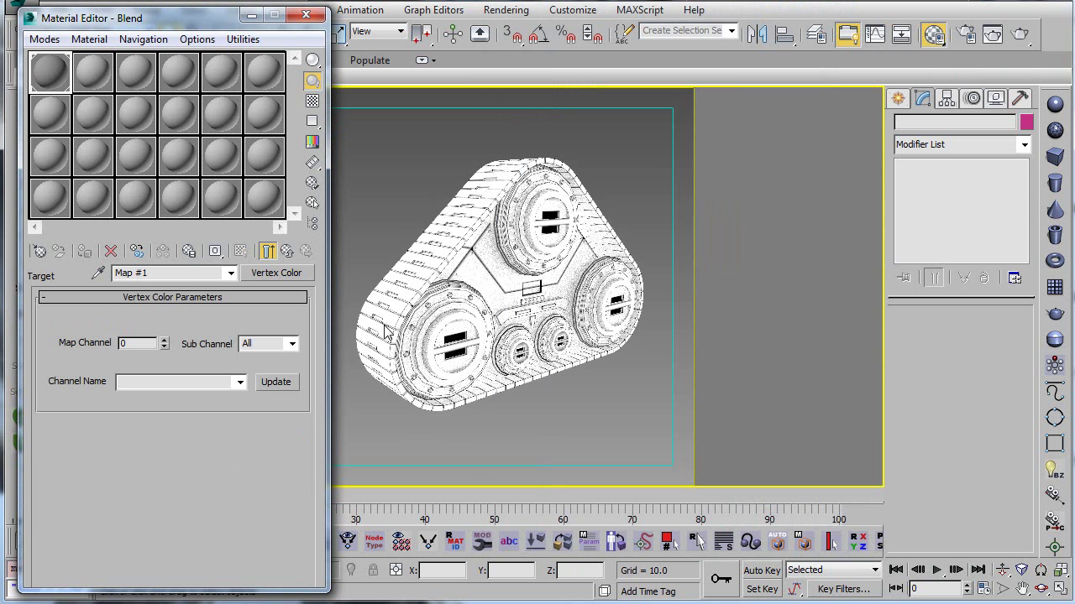
Step: Use a Noise map as the Warp Texture's warp map
{"action": "left_click", "coordinate": [290, 252]}
{"action": "left_click", "coordinate": [173, 342]}
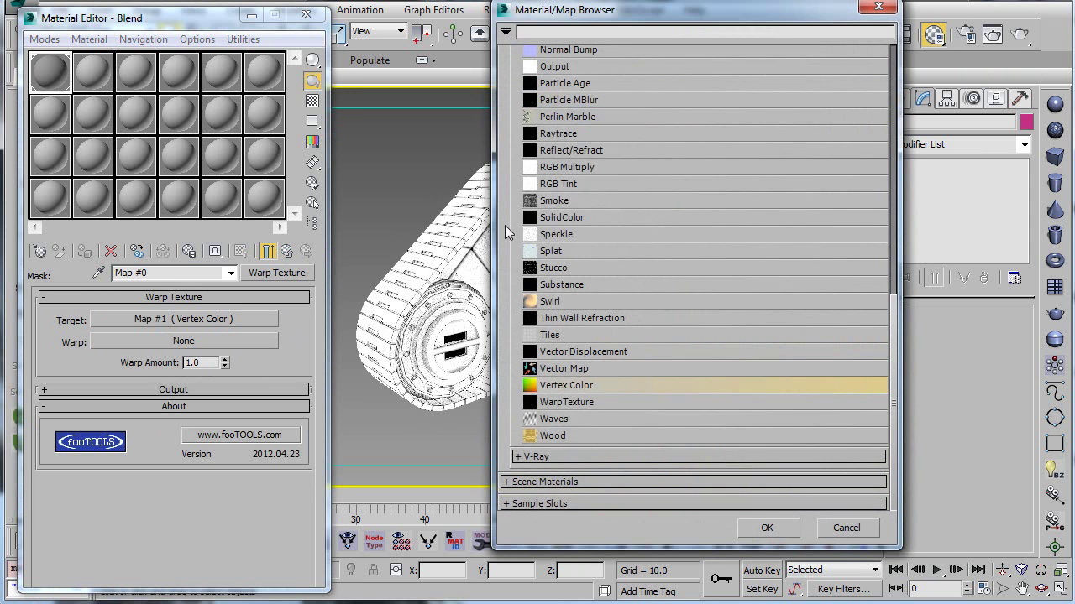
{"action": "scroll", "coordinate": [569, 134], "scroll_direction": "up", "scroll_amount": 3}
{"action": "double_click", "coordinate": [558, 117]}
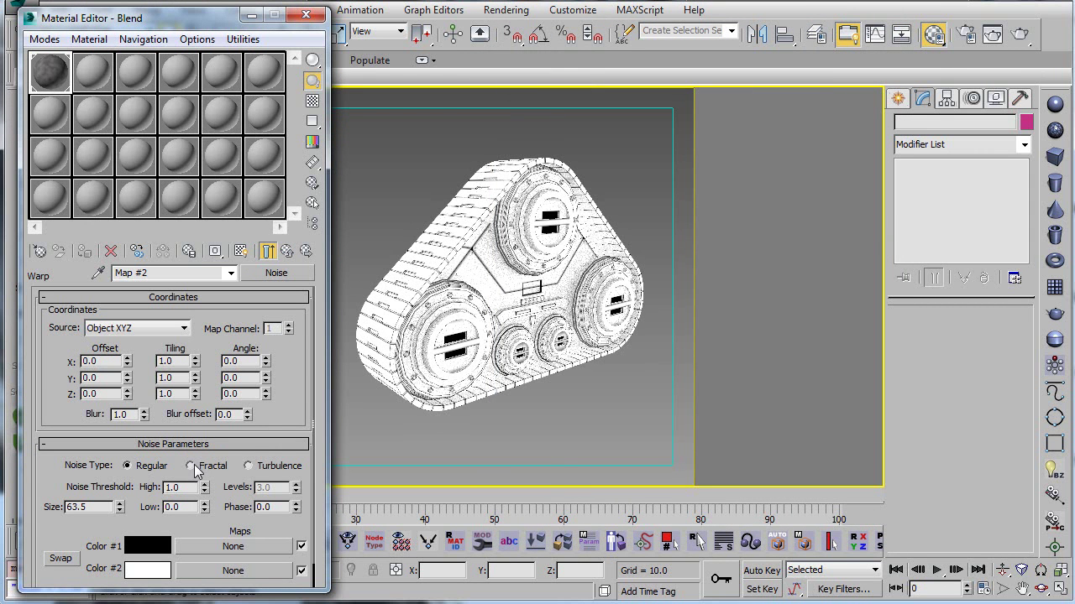
Step: Set the noise to Fractal with Size 6, High 0.6 and Low 0.4
{"action": "left_click", "coordinate": [192, 466]}
{"action": "left_click_drag", "start_coordinate": [92, 507], "coordinate": [58, 507]}
{"action": "type", "text": "6"}
{"action": "key", "text": "Return"}
{"action": "double_click", "coordinate": [184, 490]}
{"action": "type", "text": "0.6"}
{"action": "key", "text": "Return"}
{"action": "double_click", "coordinate": [169, 507]}
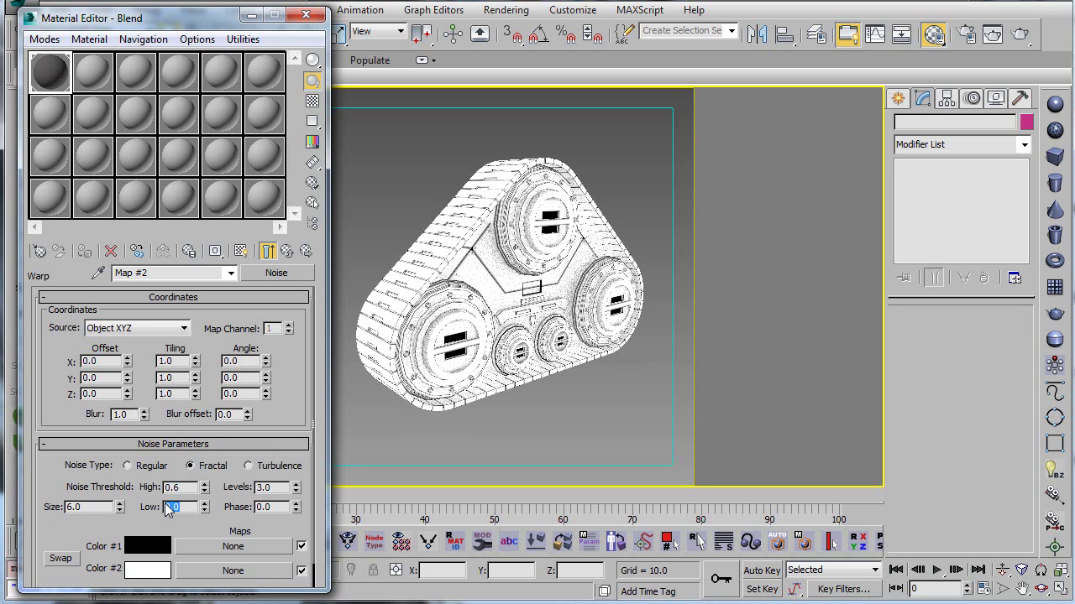
{"action": "type", "text": "0.4"}
{"action": "key", "text": "Return"}
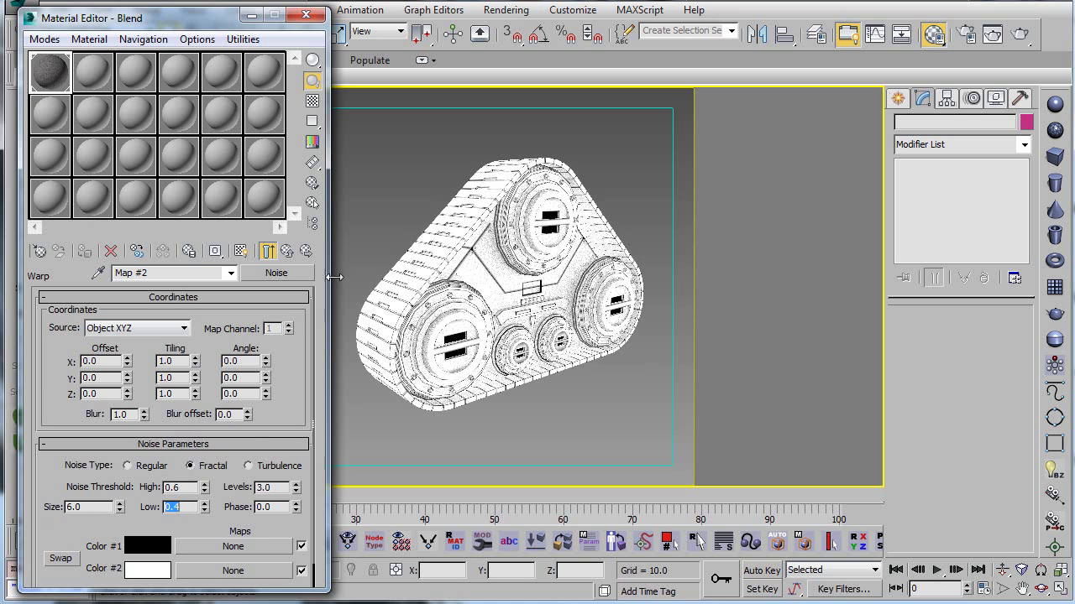
Step: Set the Warp Texture's Warp Amount to 0.3
{"action": "left_click", "coordinate": [286, 251]}
{"action": "double_click", "coordinate": [188, 364]}
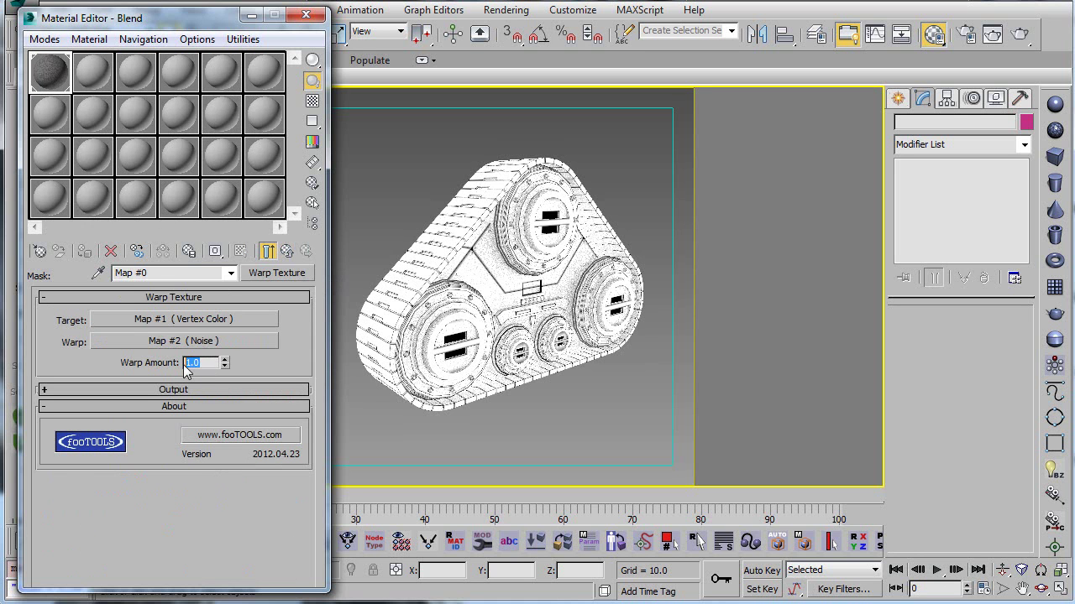
{"action": "type", "text": "0.3"}
{"action": "key", "text": "Return"}
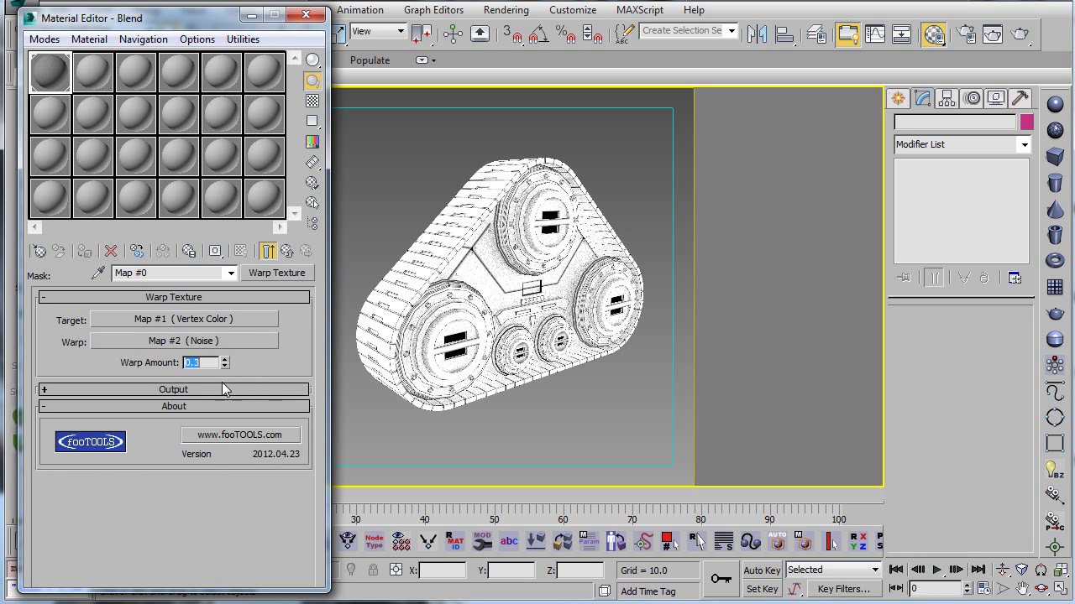
Step: Render a texmapPreview of the warped mask map in the V-Ray frame buffer
{"action": "left_click", "coordinate": [645, 174]}
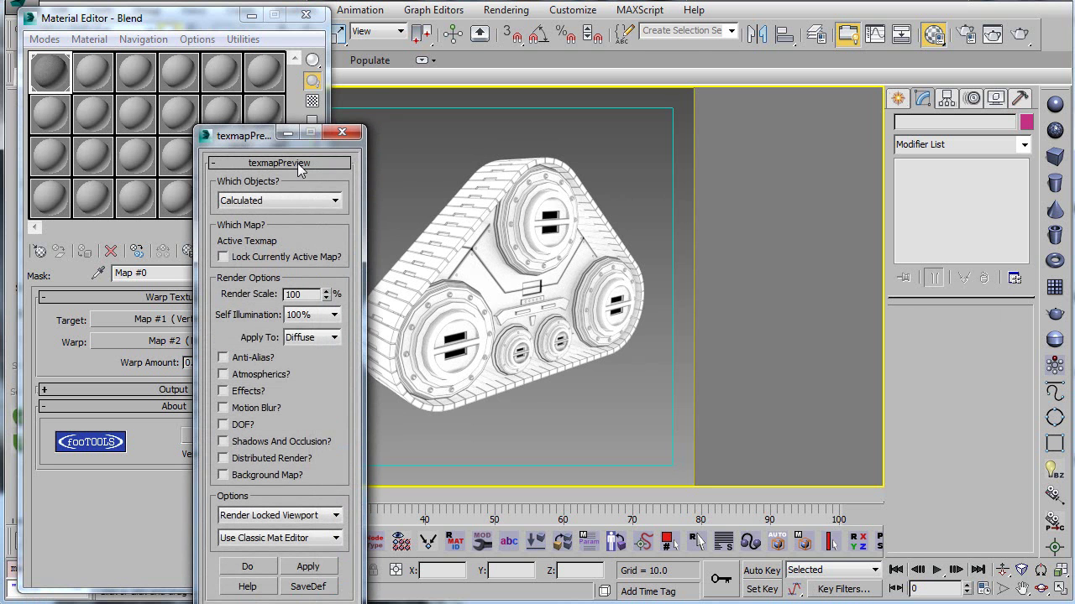
{"action": "left_click_drag", "start_coordinate": [257, 140], "coordinate": [813, 69]}
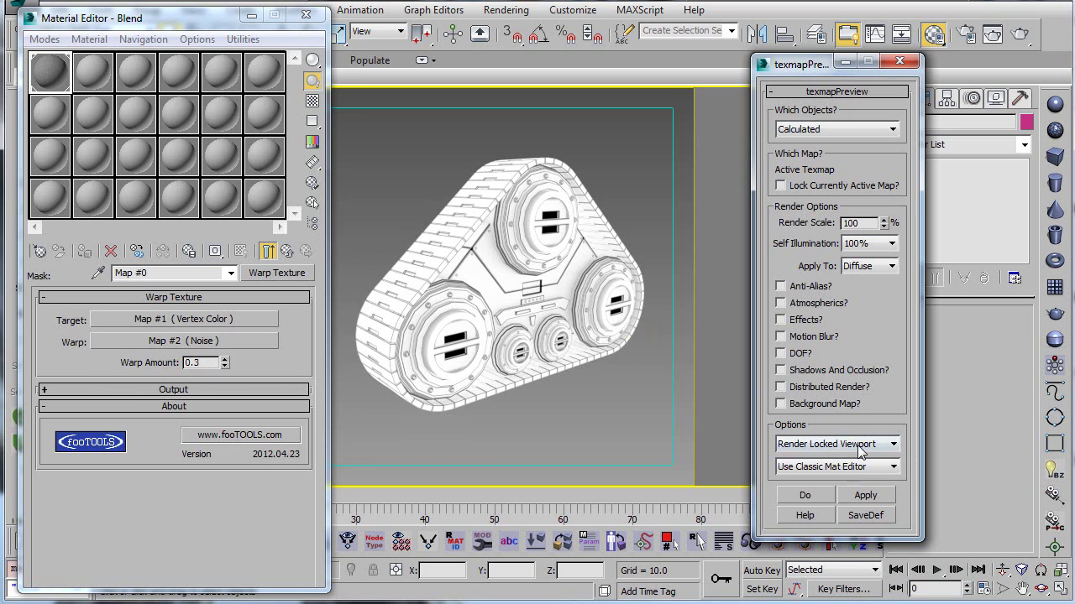
{"action": "left_click", "coordinate": [866, 496]}
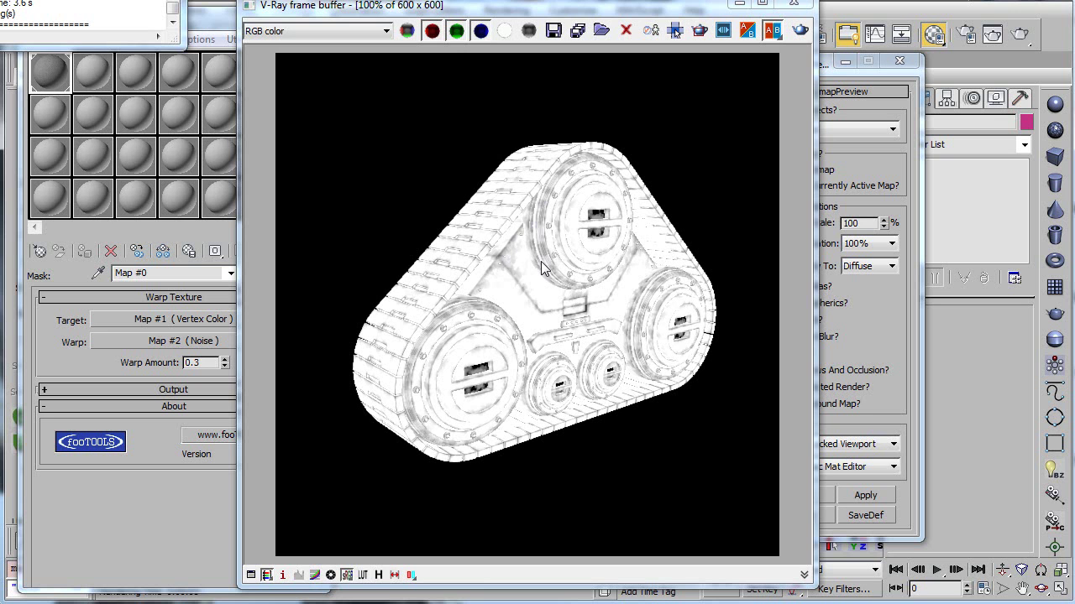
Step: Enable Color Map in the Warp Texture's Output rollout
{"action": "left_click", "coordinate": [76, 367]}
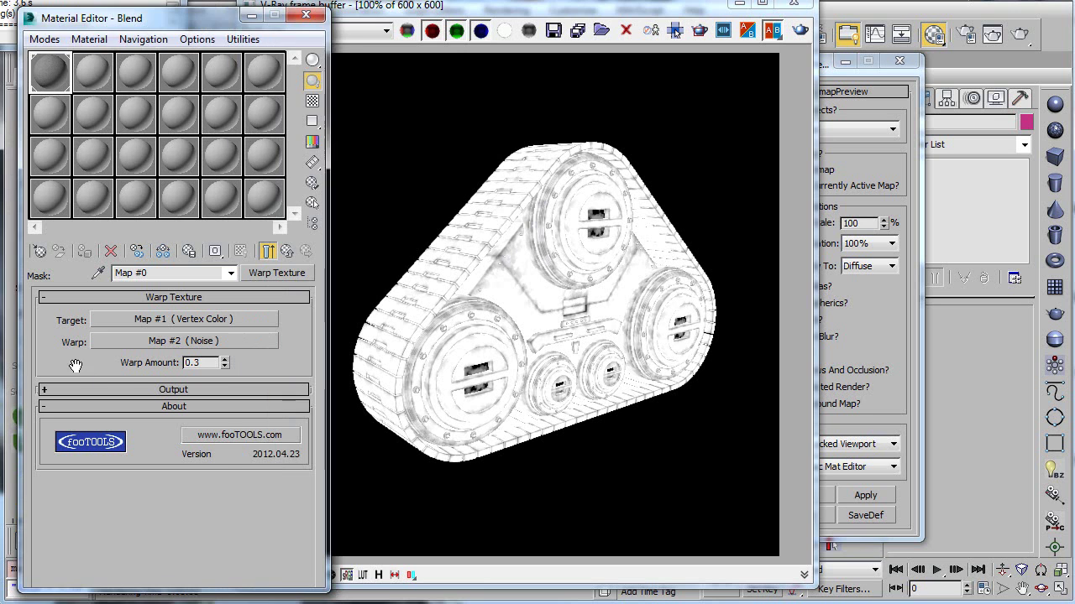
{"action": "left_click", "coordinate": [155, 389]}
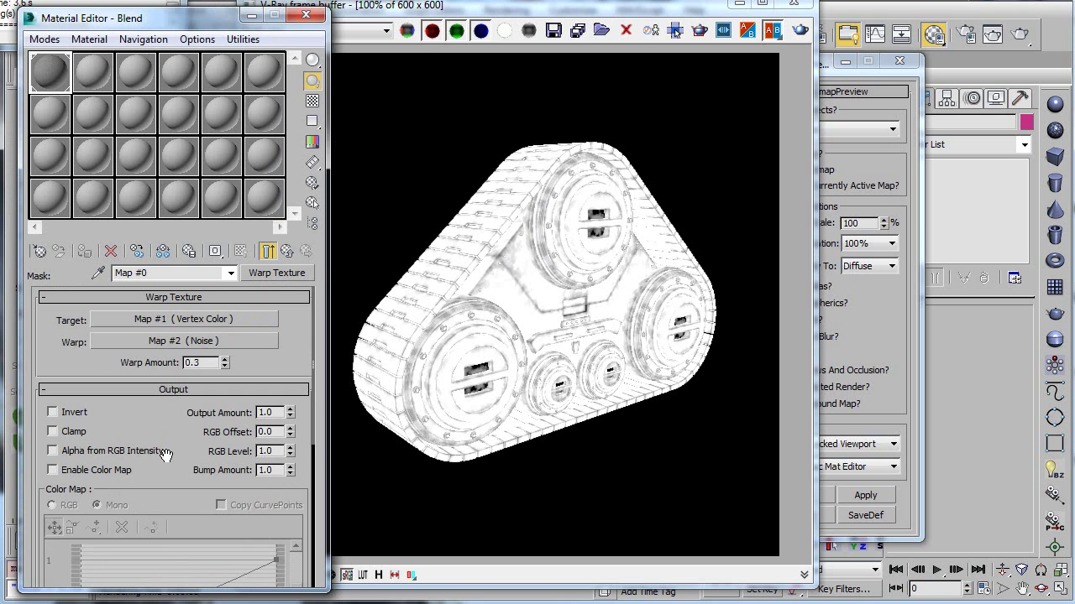
{"action": "scroll", "coordinate": [142, 375], "scroll_direction": "down", "scroll_amount": 3}
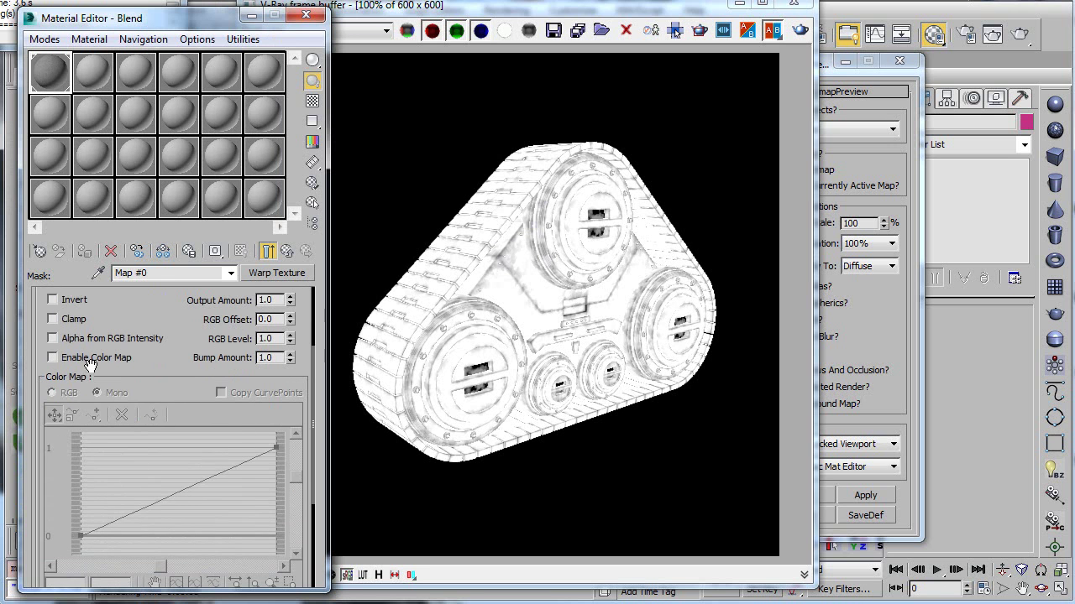
{"action": "left_click", "coordinate": [90, 359]}
Step: Add two curve points, pulling one down to 0 and the other up to 1
{"action": "scroll", "coordinate": [151, 386], "scroll_direction": "down", "scroll_amount": 3}
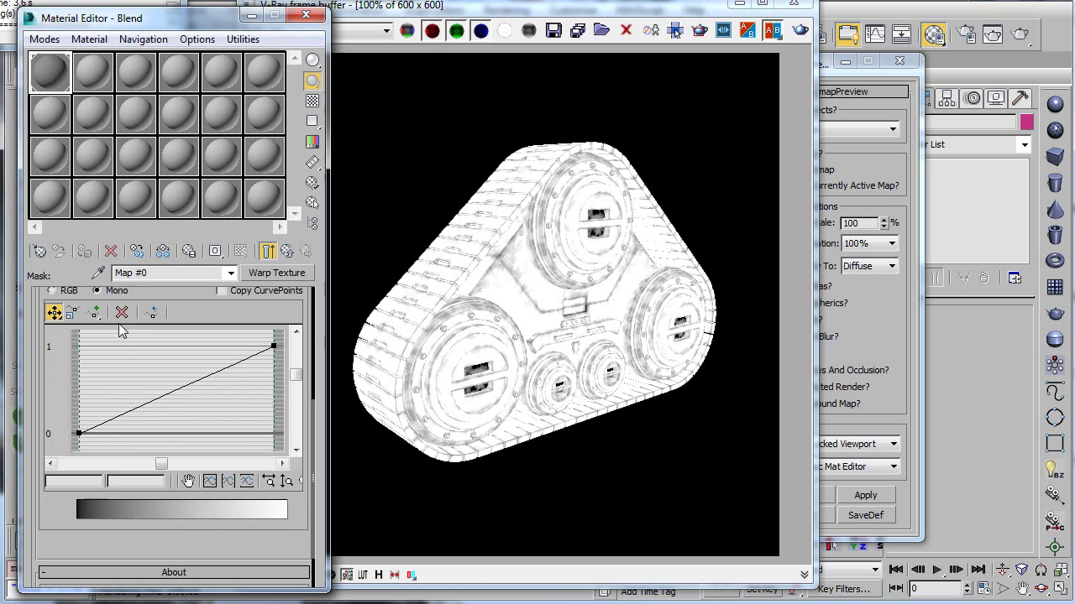
{"action": "left_click", "coordinate": [92, 313]}
{"action": "left_click", "coordinate": [225, 367]}
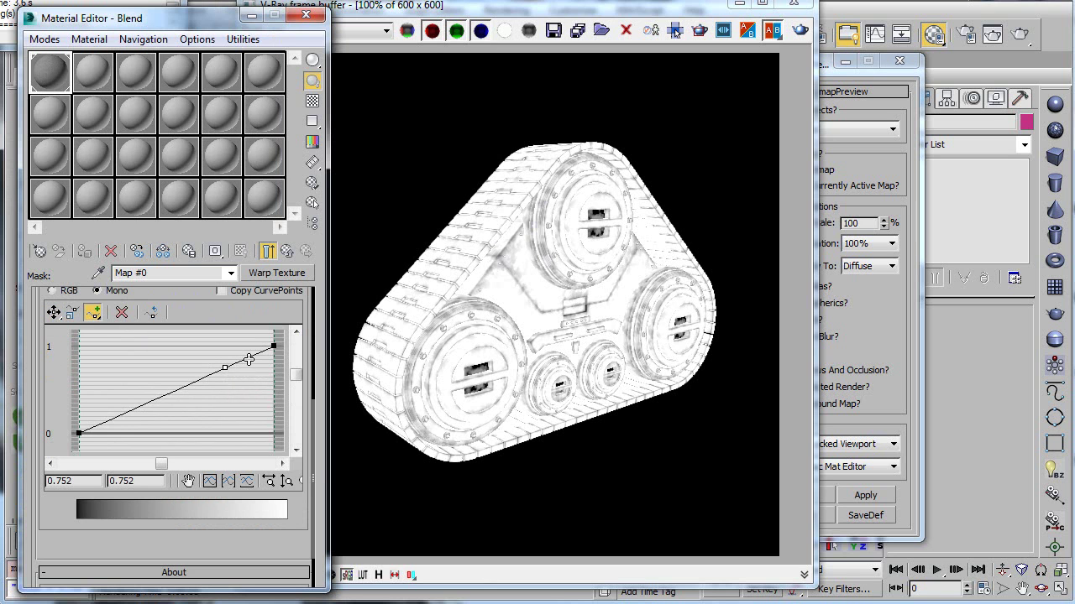
{"action": "left_click", "coordinate": [249, 360]}
{"action": "left_click", "coordinate": [54, 312]}
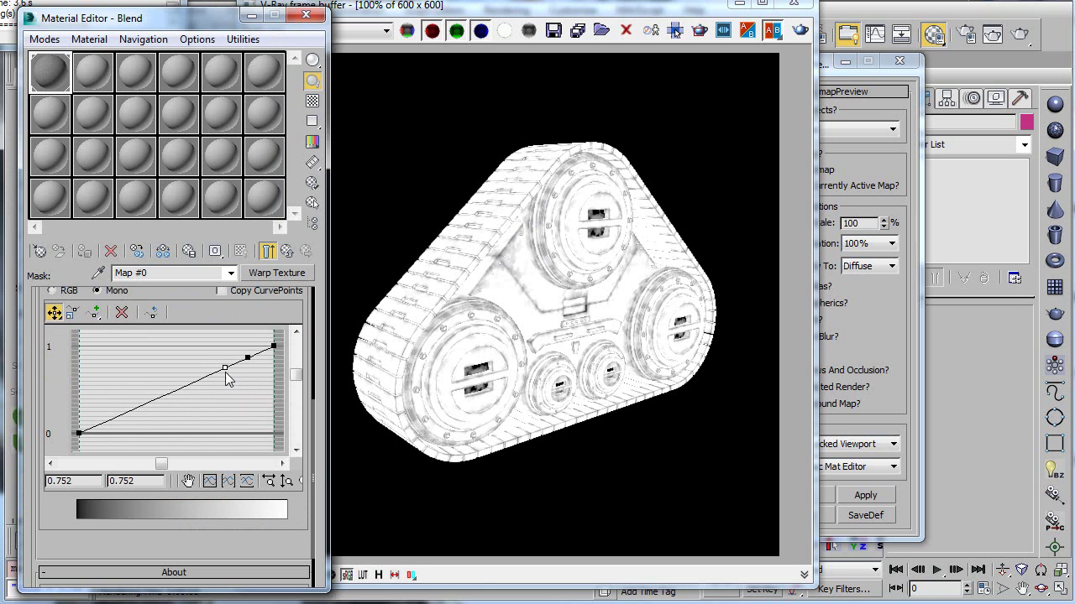
{"action": "left_click_drag", "start_coordinate": [225, 367], "coordinate": [223, 432]}
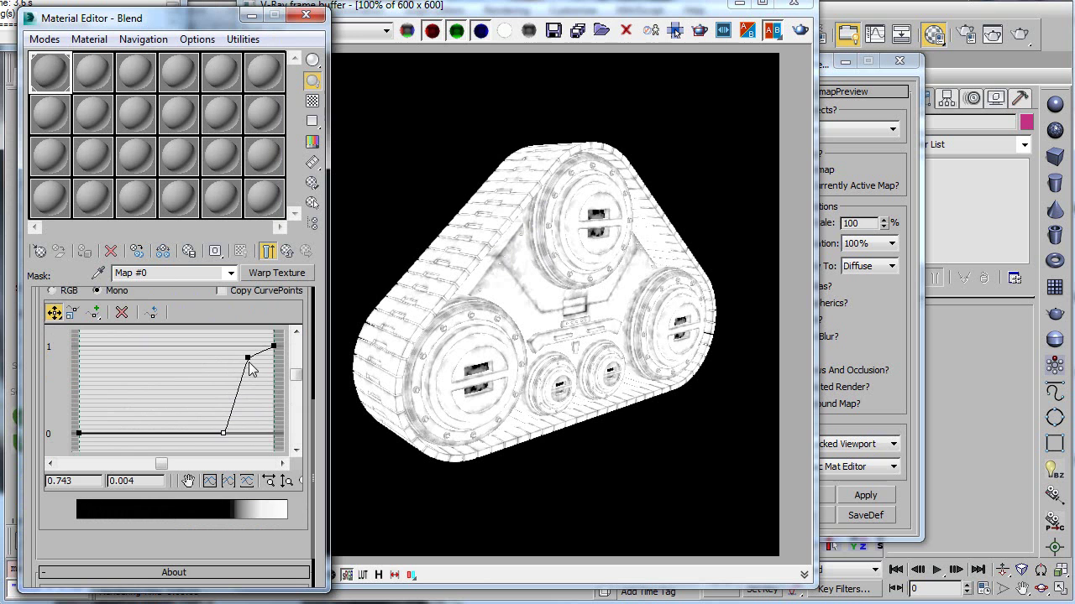
{"action": "left_click_drag", "start_coordinate": [248, 360], "coordinate": [252, 348]}
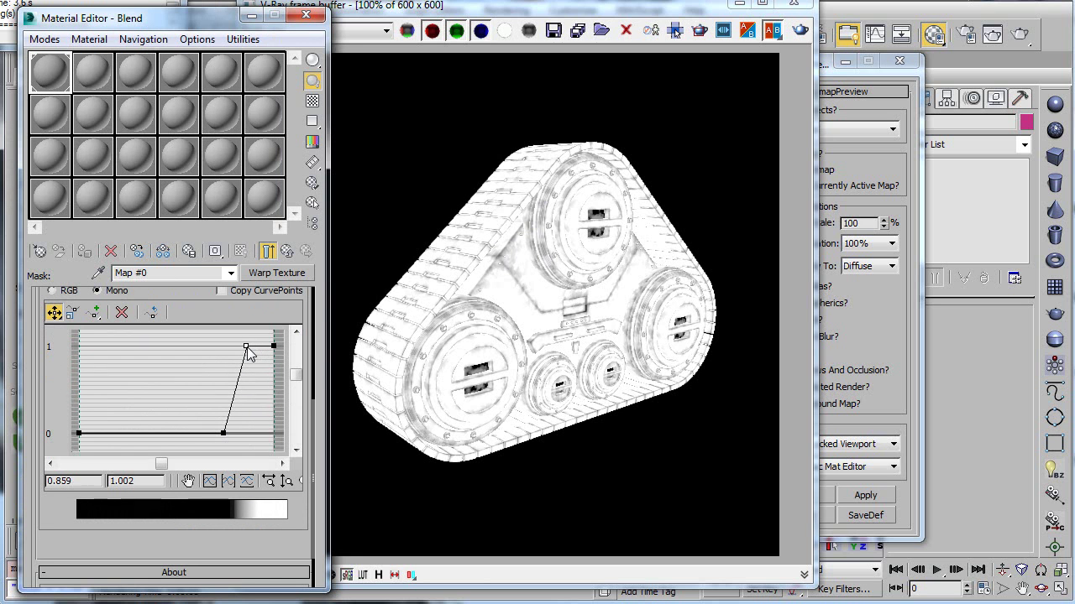
Step: Preview the mask, slide the curve points left with the bottom at 0.683, and re-render
{"action": "left_click", "coordinate": [864, 315]}
{"action": "left_click", "coordinate": [876, 493]}
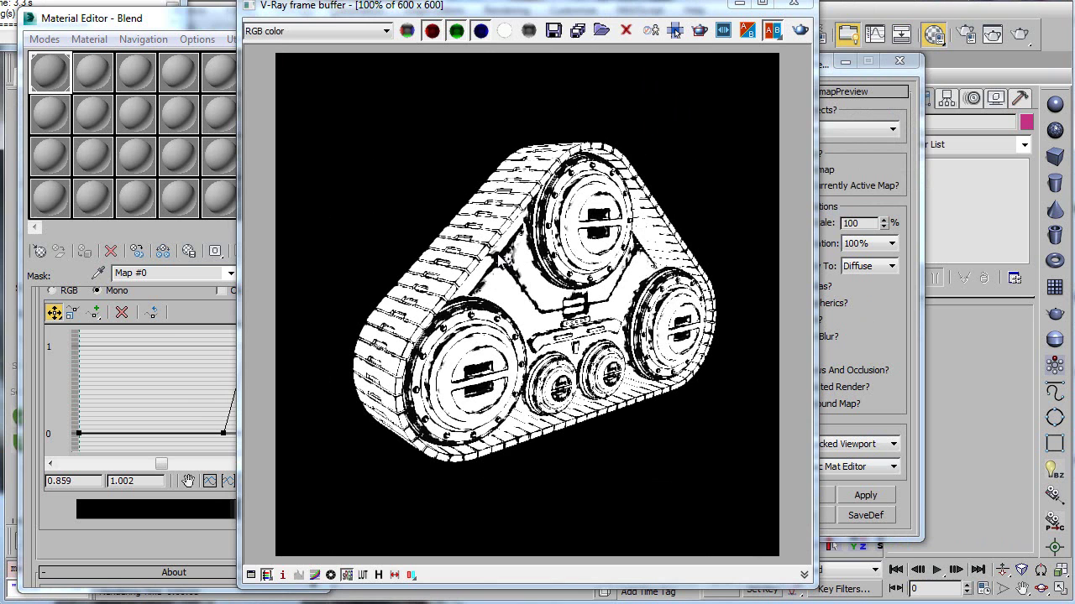
{"action": "left_click", "coordinate": [193, 303]}
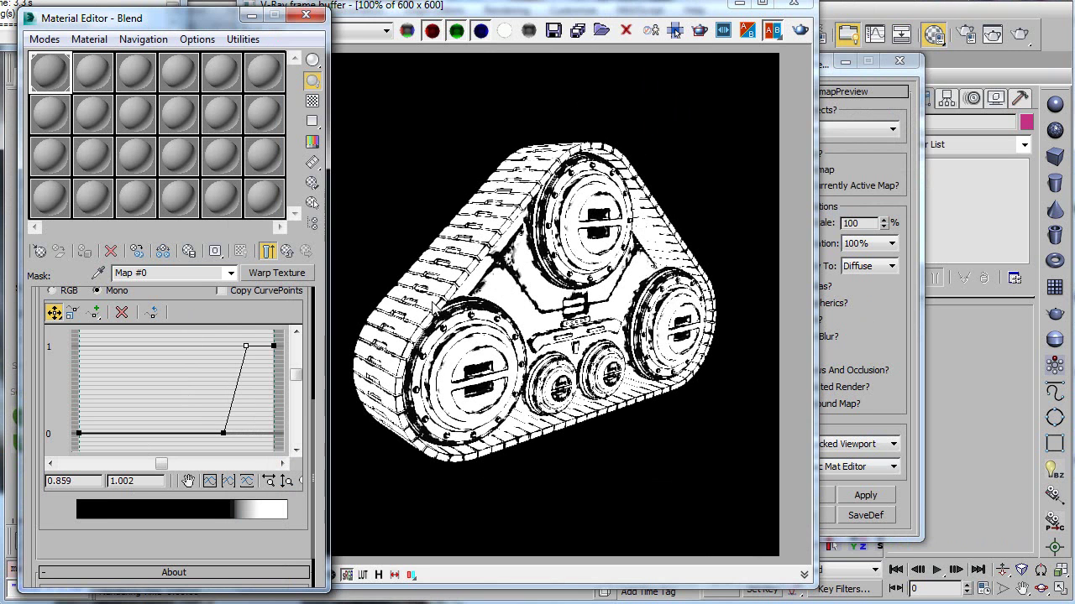
{"action": "left_click_drag", "start_coordinate": [274, 346], "coordinate": [232, 346]}
{"action": "left_click_drag", "start_coordinate": [223, 432], "coordinate": [212, 431]}
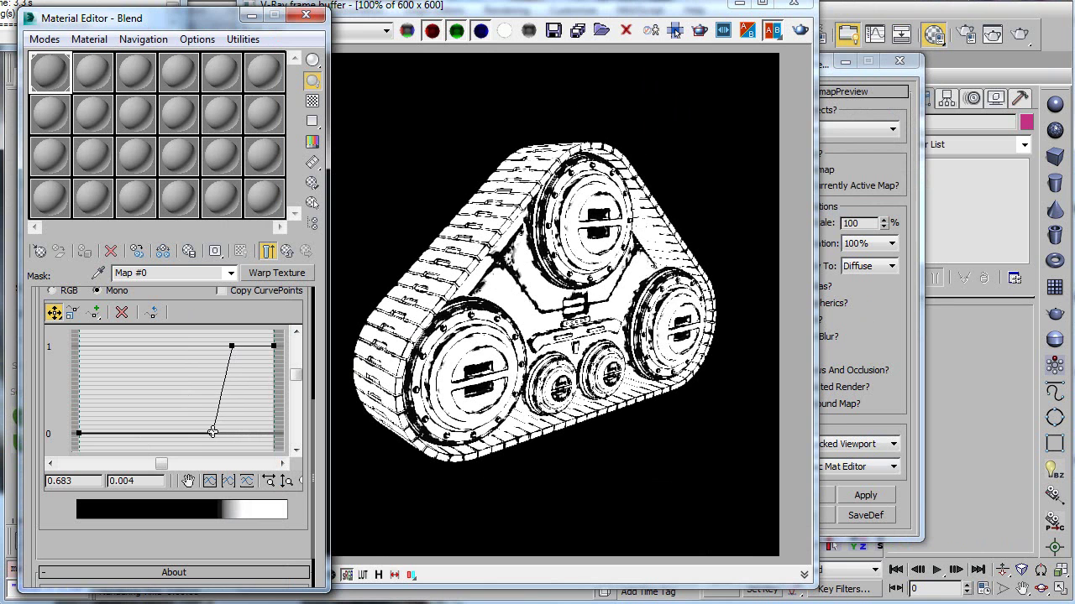
{"action": "left_click", "coordinate": [858, 497]}
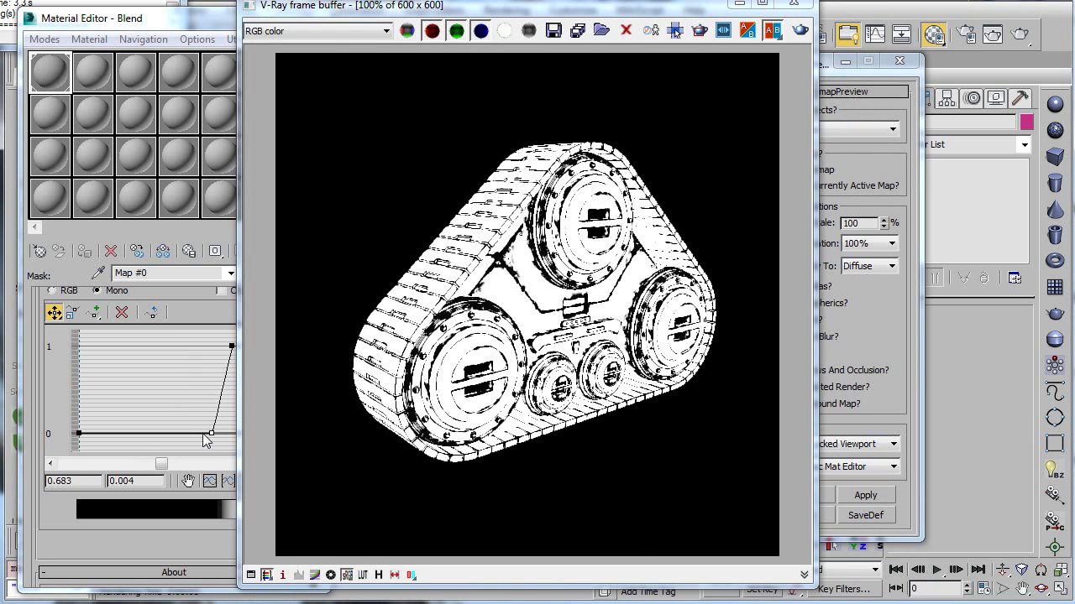
Step: Shift the curve points further left, top near 0.726, re-render, and return to the Blend
{"action": "left_click_drag", "start_coordinate": [211, 433], "coordinate": [202, 434]}
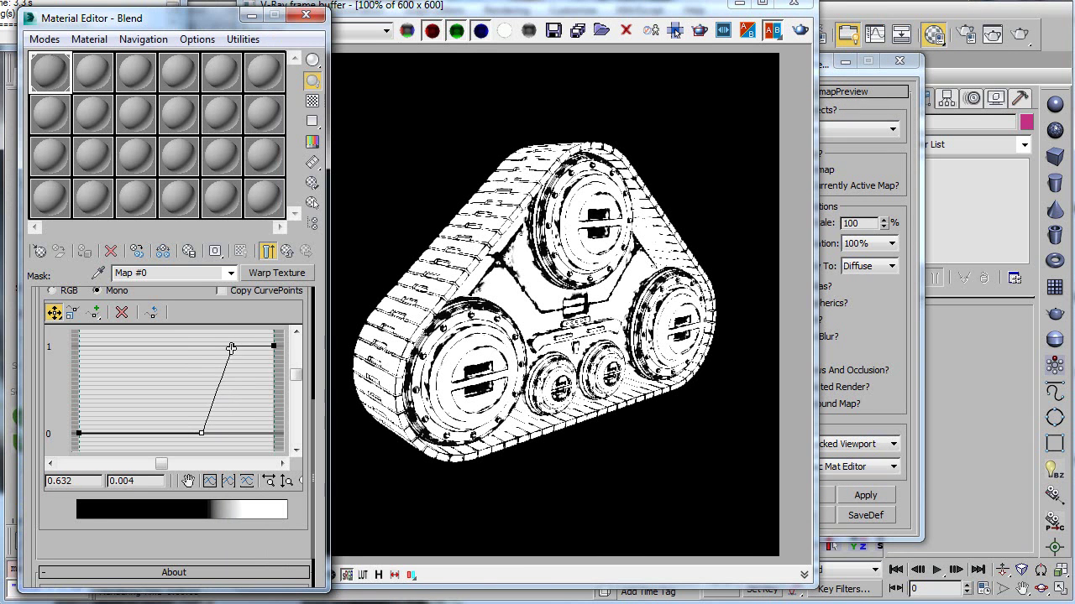
{"action": "left_click_drag", "start_coordinate": [231, 347], "coordinate": [220, 351]}
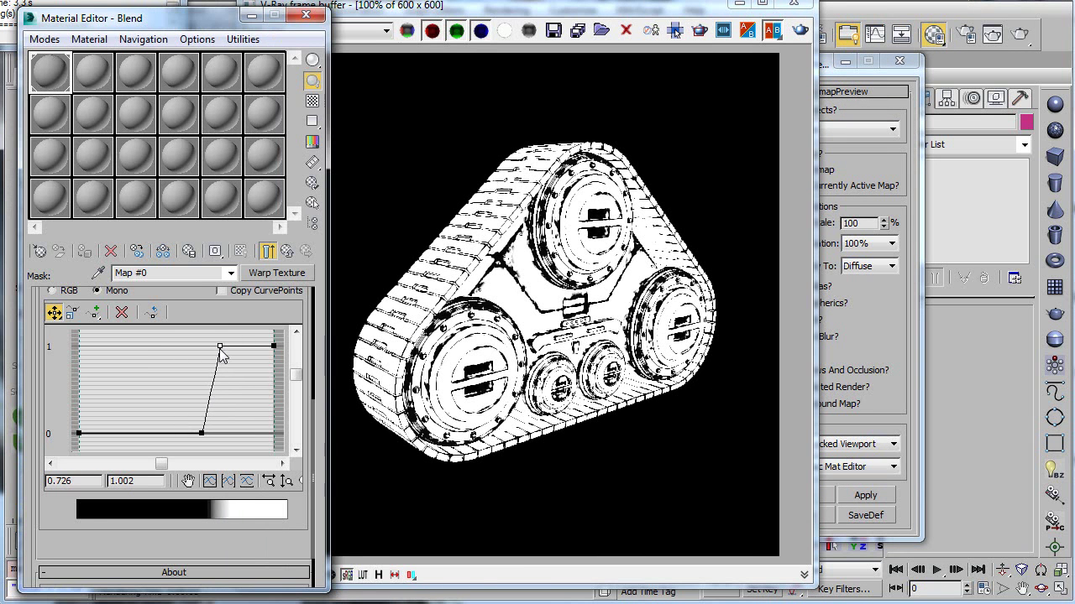
{"action": "left_click", "coordinate": [865, 497]}
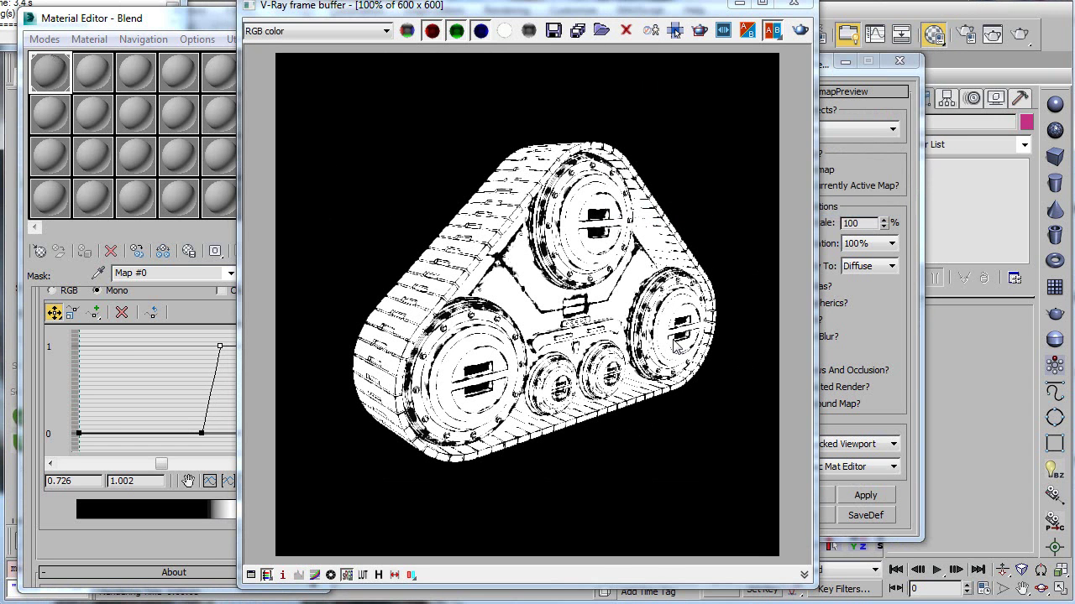
{"action": "left_click", "coordinate": [221, 348]}
{"action": "left_click_drag", "start_coordinate": [221, 348], "coordinate": [226, 347]}
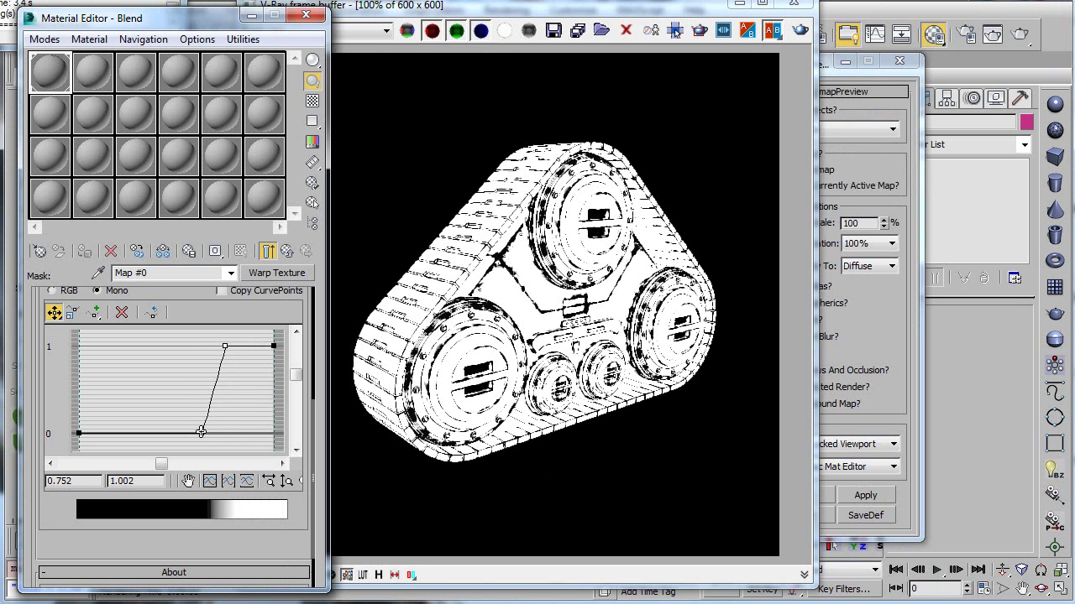
{"action": "left_click", "coordinate": [202, 434]}
{"action": "left_click", "coordinate": [287, 251]}
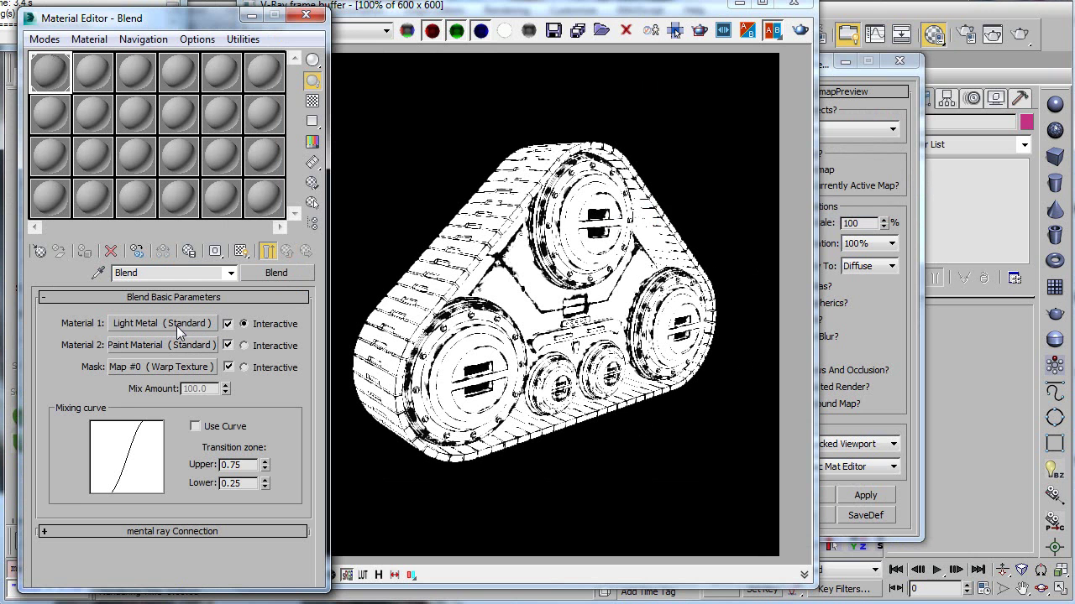
Step: Close the mask preview and render CameraDetail01 at 600 x 600 with the Blend material
{"action": "left_click", "coordinate": [795, 5]}
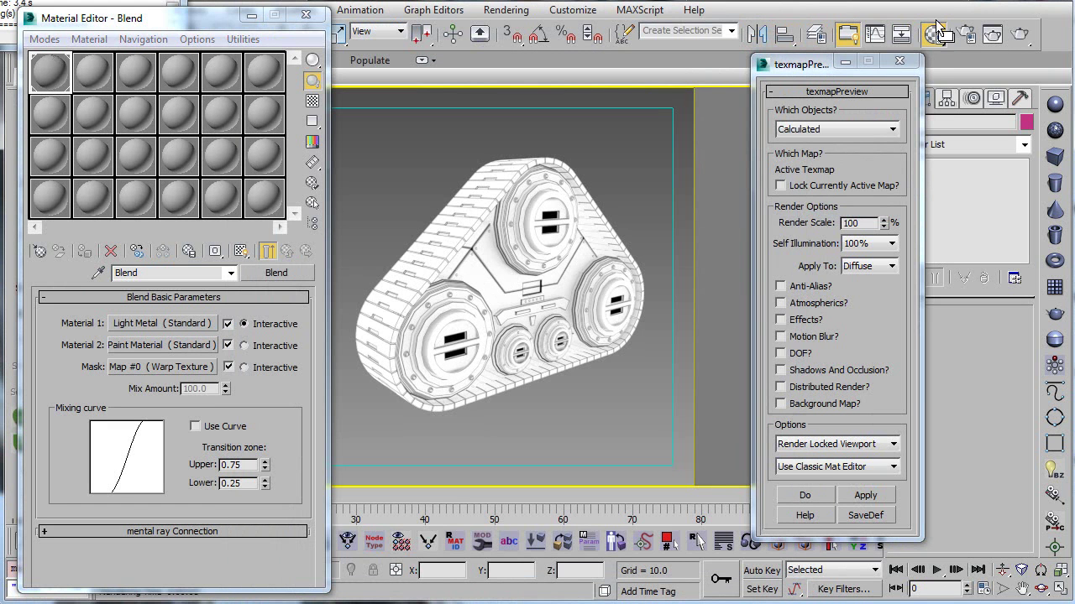
{"action": "left_click", "coordinate": [1021, 35]}
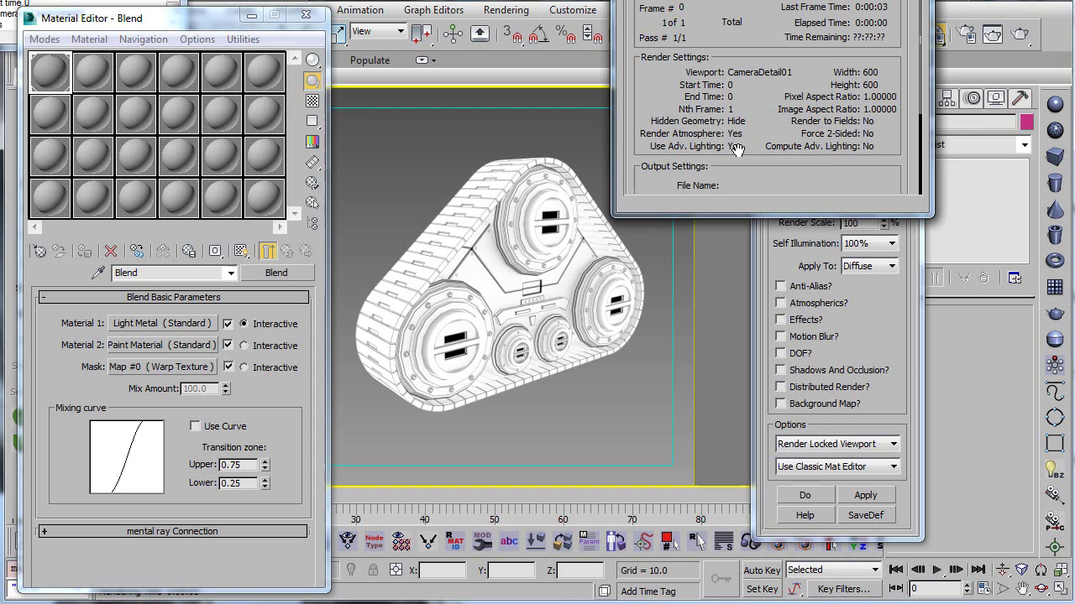